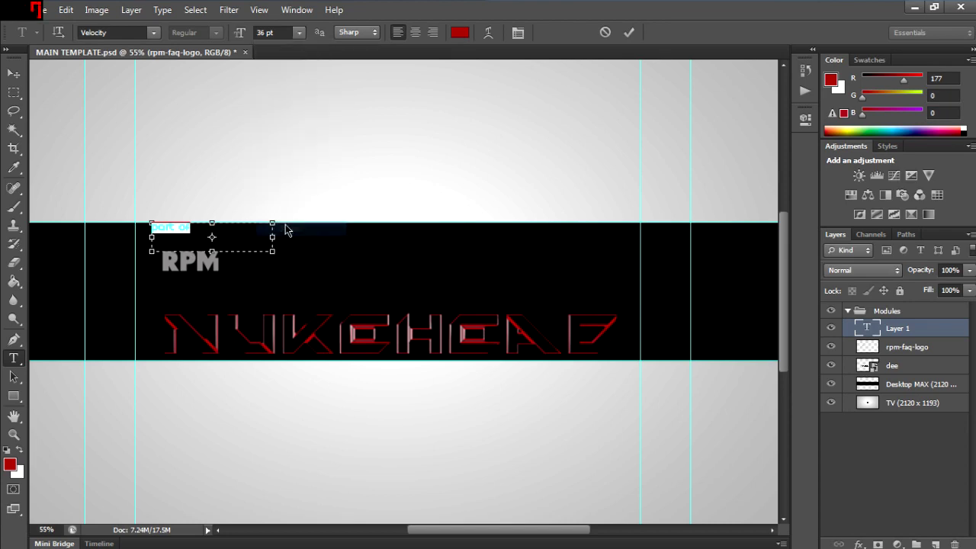
Step: Move the "part of" text so it sits directly above the RPM logo and commit it
drag(212, 235, 217, 248)
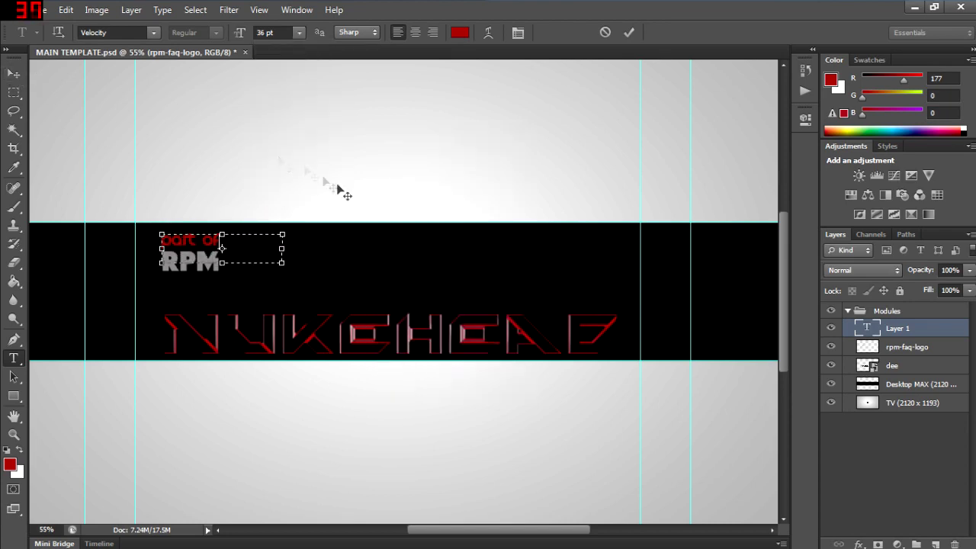
click(634, 6)
drag(163, 180, 561, 267)
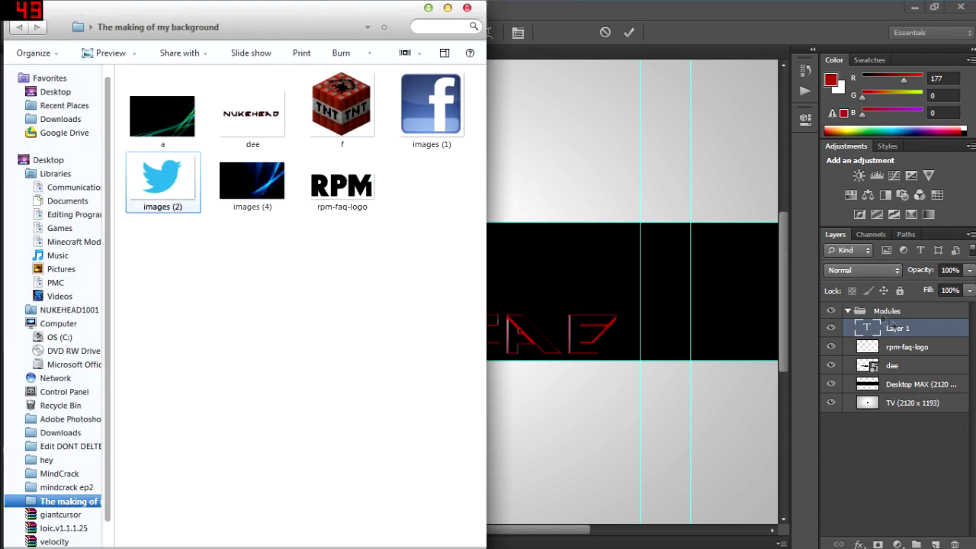
click(897, 322)
click(14, 111)
Step: Place the Twitter bird image "images (2)" at the black banner's right end, scaled down to fit its height
click(634, 6)
drag(164, 180, 590, 257)
drag(419, 292, 572, 275)
mouse_move(611, 312)
mouse_down()
mouse_move(537, 267)
mouse_move(577, 252)
mouse_move(627, 276)
mouse_move(665, 276)
mouse_up()
right_click(538, 257)
click(571, 266)
Step: Rasterize the Twitter image layer and delete the white background around the bird
key(v)
key(w)
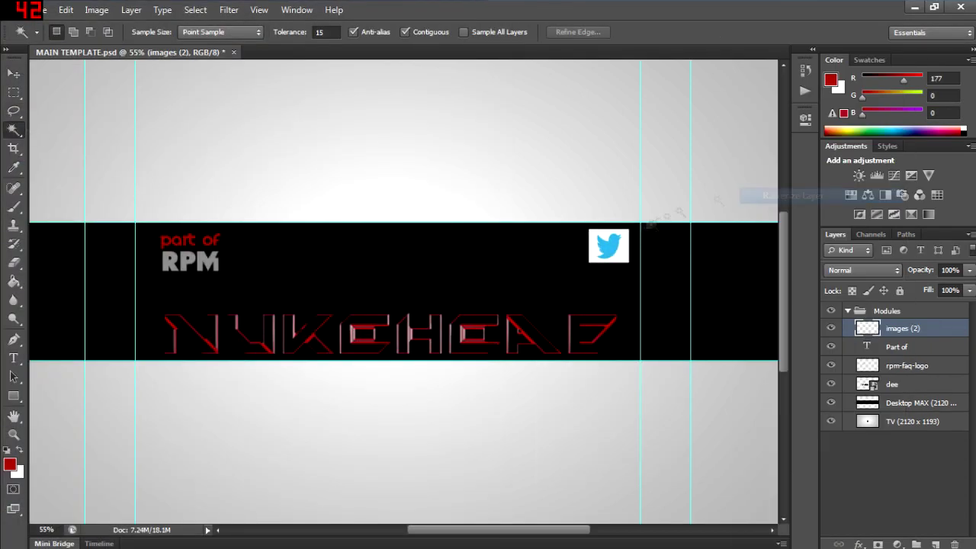
click(408, 182)
key(v)
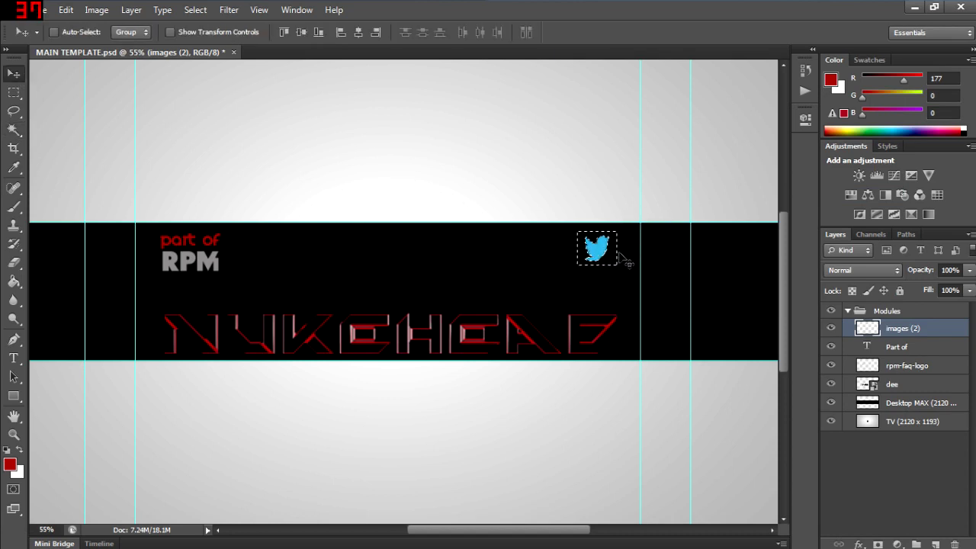
Step: Clear the selection and move the Twitter bird further left along the top of the banner
drag(620, 253, 629, 251)
click(903, 351)
click(14, 93)
drag(190, 151, 256, 187)
click(14, 74)
click(893, 332)
Step: Add the text "like me" at 24 pt just below and left of the Twitter bird
mouse_move(620, 250)
mouse_down()
mouse_move(579, 250)
mouse_move(682, 312)
mouse_up()
click(14, 358)
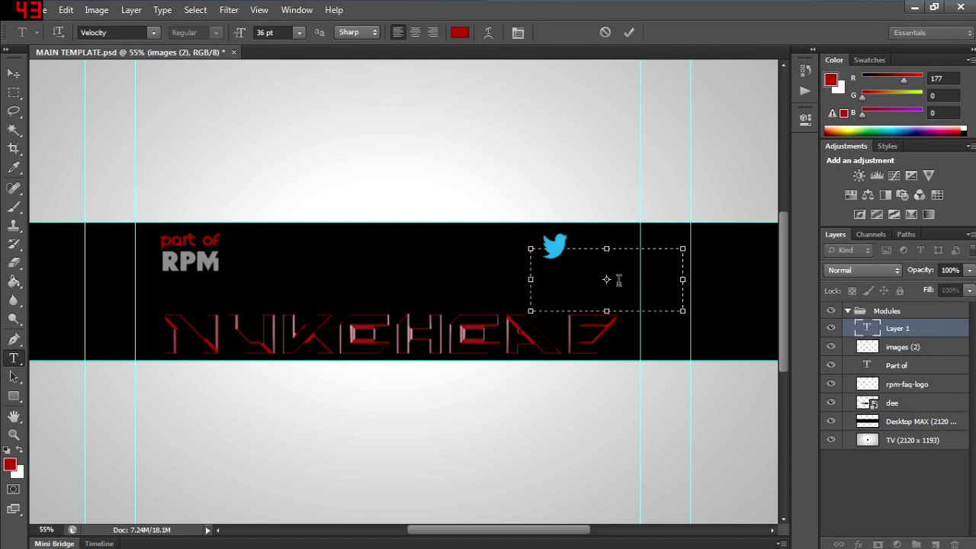
key(ctrl+s)
click(486, 228)
drag(555, 271, 498, 271)
click(300, 33)
click(286, 189)
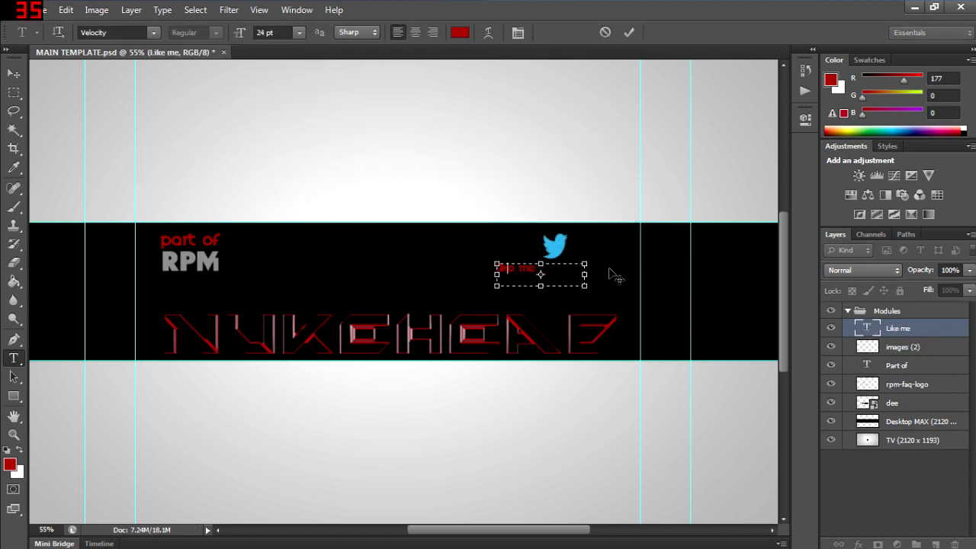
click(14, 74)
Step: Add a larger red "or" text and position it beside the Twitter bird
click(14, 358)
mouse_move(354, 123)
mouse_down()
mouse_move(524, 179)
mouse_move(353, 128)
mouse_up()
text(or)
click(299, 33)
click(286, 244)
click(452, 162)
drag(452, 162, 656, 274)
Step: Place the Facebook logo "images (1)" in the banner, scaled to about 31% by 29%, and position it right of "or"
click(637, 8)
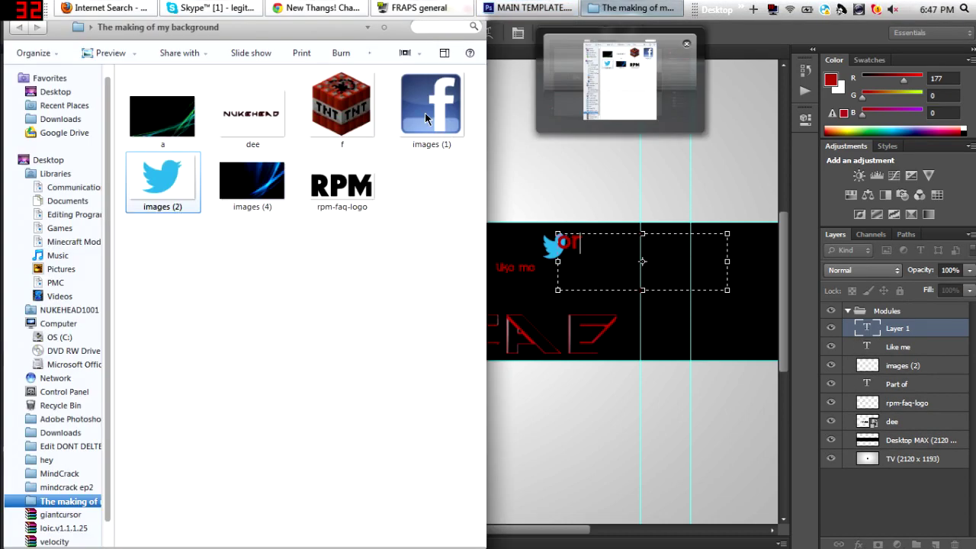
drag(428, 112, 607, 254)
click(439, 6)
click(14, 74)
click(637, 8)
drag(432, 108, 633, 244)
drag(409, 315, 597, 293)
drag(629, 321, 569, 260)
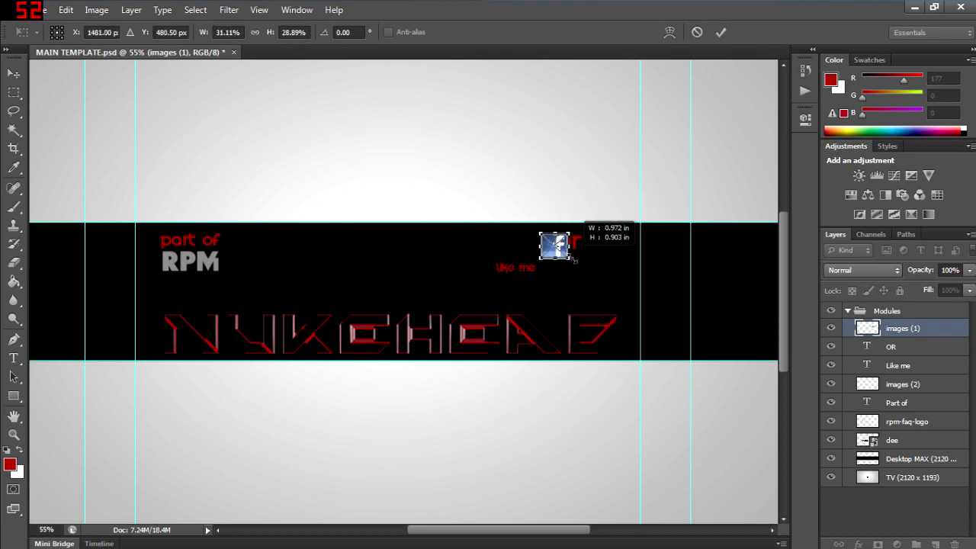
right_click(555, 251)
click(581, 259)
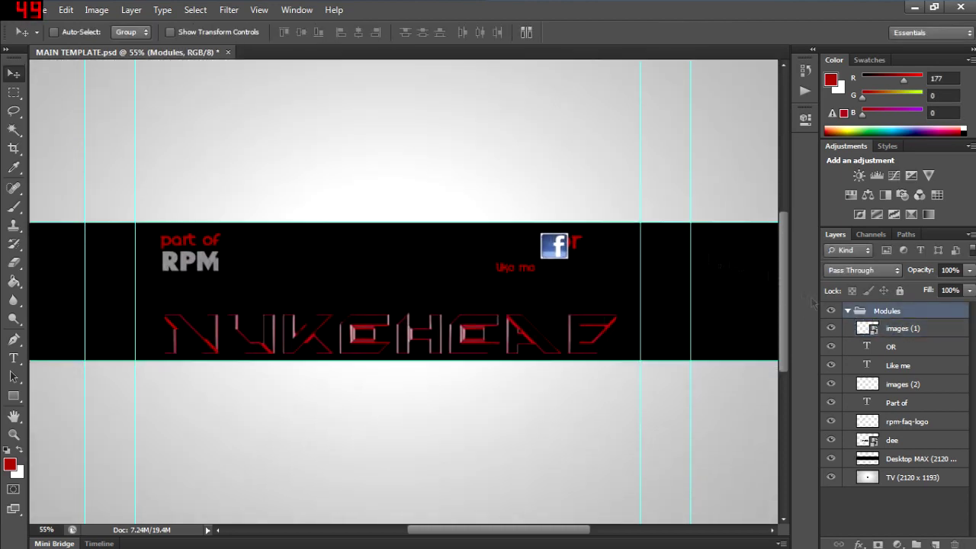
drag(560, 244, 611, 244)
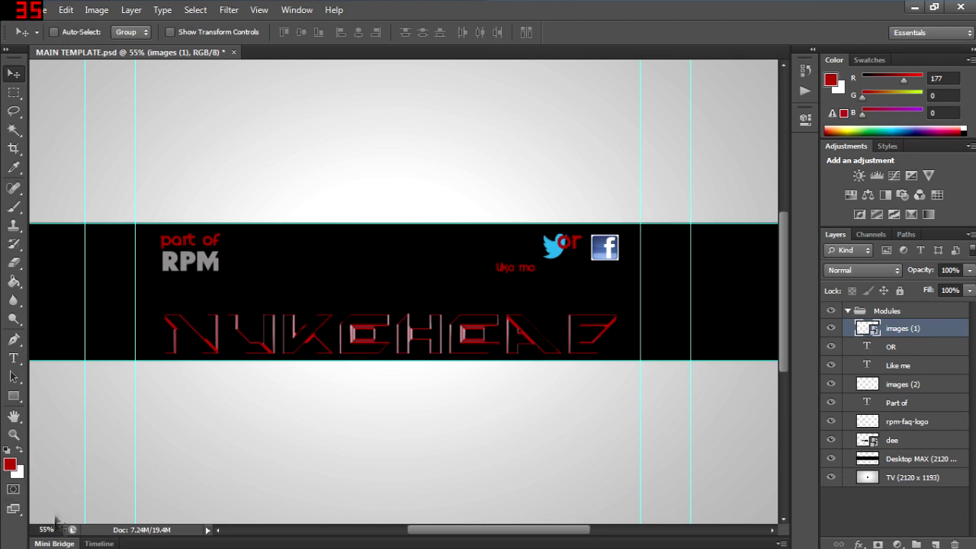
Step: Rasterize the Facebook logo layer and delete its white border using the Magic Wand
text(150)
key(Return)
drag(507, 531, 582, 529)
click(14, 130)
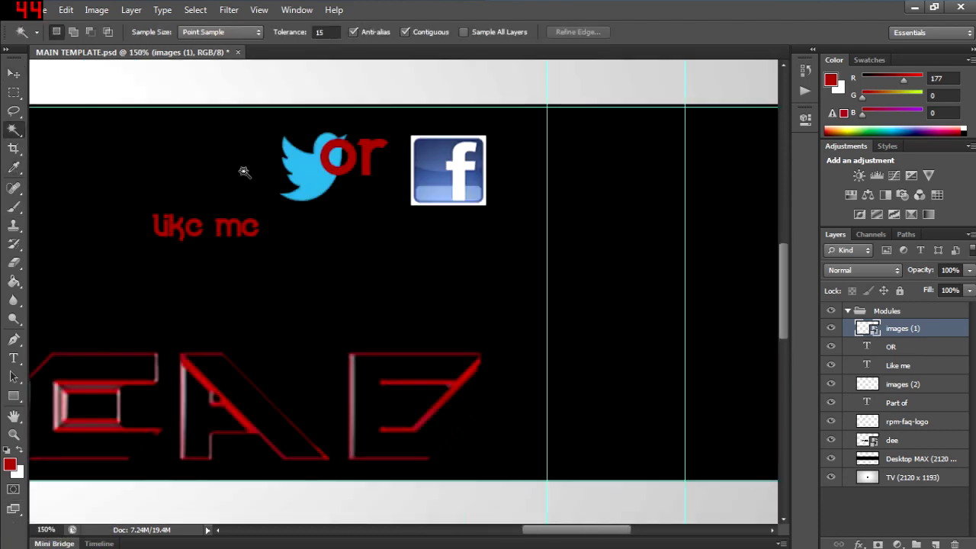
key(Delete)
key(Return)
right_click(895, 328)
click(782, 196)
key(Delete)
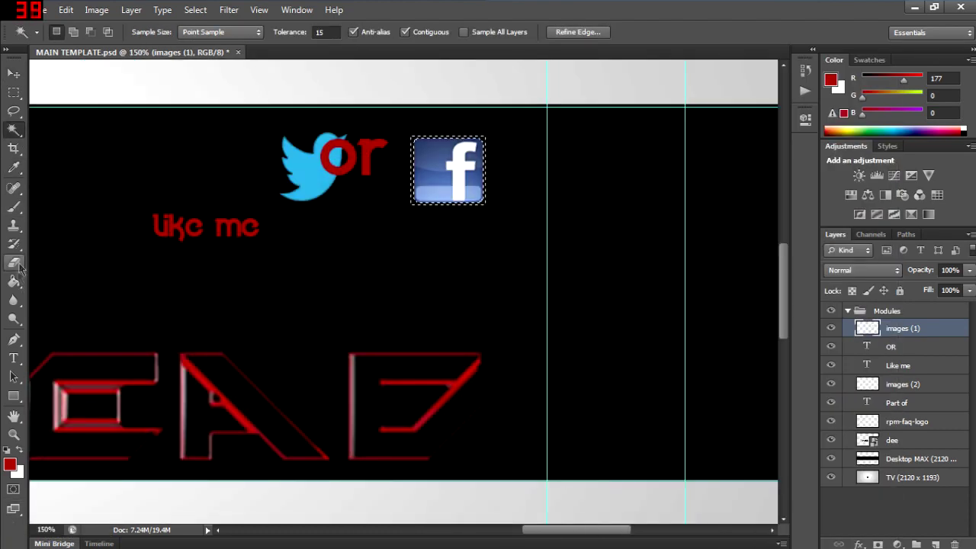
Step: Set the foreground colour to black and fill the Facebook logo's blue background, leaving only the f
click(13, 282)
click(10, 464)
click(298, 314)
click(639, 121)
click(14, 92)
mouse_move(322, 80)
mouse_down()
mouse_move(810, 291)
mouse_move(486, 256)
mouse_up()
click(14, 283)
click(281, 182)
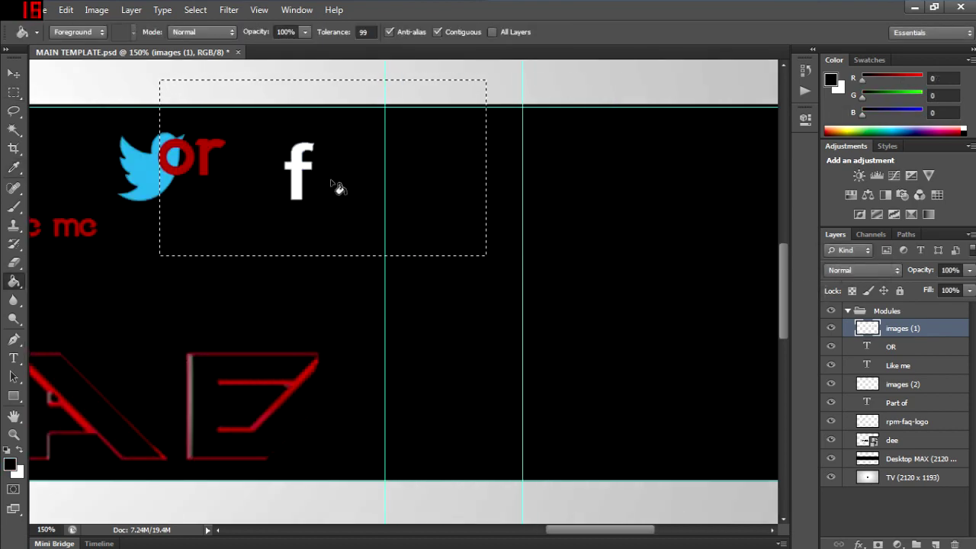
Step: Set the foreground colour to turquoise, fill the Facebook f with it and shift the f slightly up and right
click(10, 464)
click(498, 220)
mouse_move(464, 168)
mouse_down()
mouse_move(462, 180)
mouse_move(471, 178)
mouse_up()
click(640, 121)
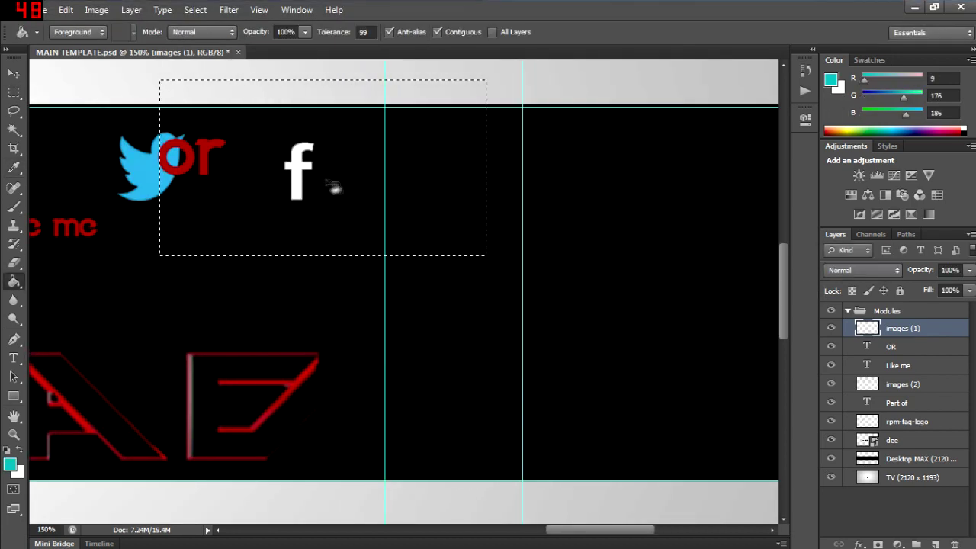
drag(311, 182, 346, 165)
Step: Add a "Follow Me" text in the banner and set its size to 24 pt
drag(62, 239, 177, 239)
click(13, 359)
drag(346, 246, 700, 397)
text(Like)
key(BackSpace)
key(BackSpace)
key(BackSpace)
key(BackSpace)
text(Follo)
key(ctrl+a)
click(299, 33)
click(294, 190)
Step: Move the "follow me" text below the Twitter bird and recolour it with the red sampled from "like me"
drag(430, 268, 250, 235)
drag(169, 229, 319, 232)
click(14, 131)
click(13, 167)
click(111, 225)
key(alt+BackSpace)
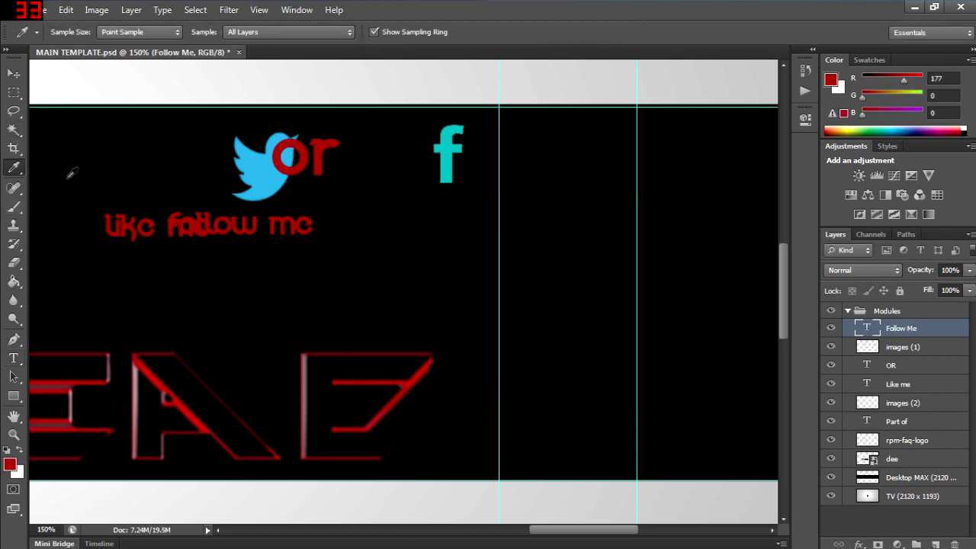
Step: Move the "like me" text to the right, beneath the Facebook f
key(v)
click(908, 381)
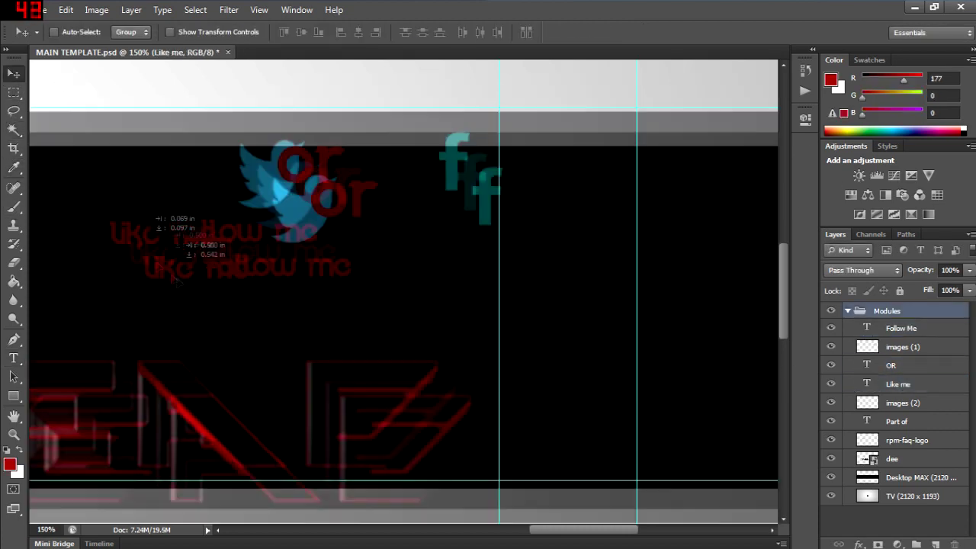
drag(293, 222, 465, 198)
Step: Space the Twitter bird, the "or" text and the Facebook f apart in one row without overlap
click(900, 406)
click(894, 350)
mouse_move(441, 277)
mouse_down()
mouse_move(402, 277)
mouse_move(416, 249)
mouse_move(431, 288)
mouse_move(449, 287)
mouse_up()
click(884, 386)
click(874, 370)
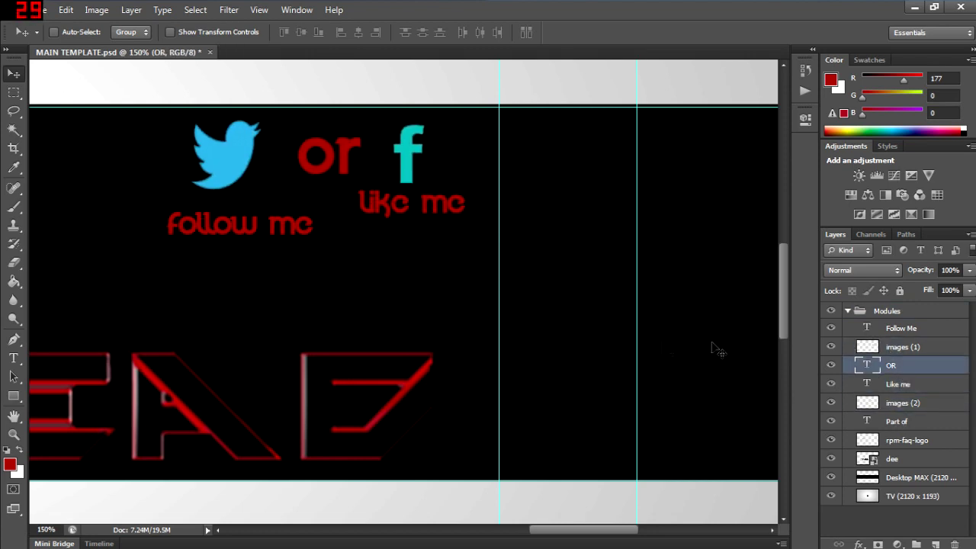
Step: Nudge the Twitter bird up slightly and move "follow me" directly beneath it, level with "like me"
click(963, 352)
click(944, 409)
key(Up)
key(Up)
key(Up)
click(889, 336)
drag(481, 376, 460, 355)
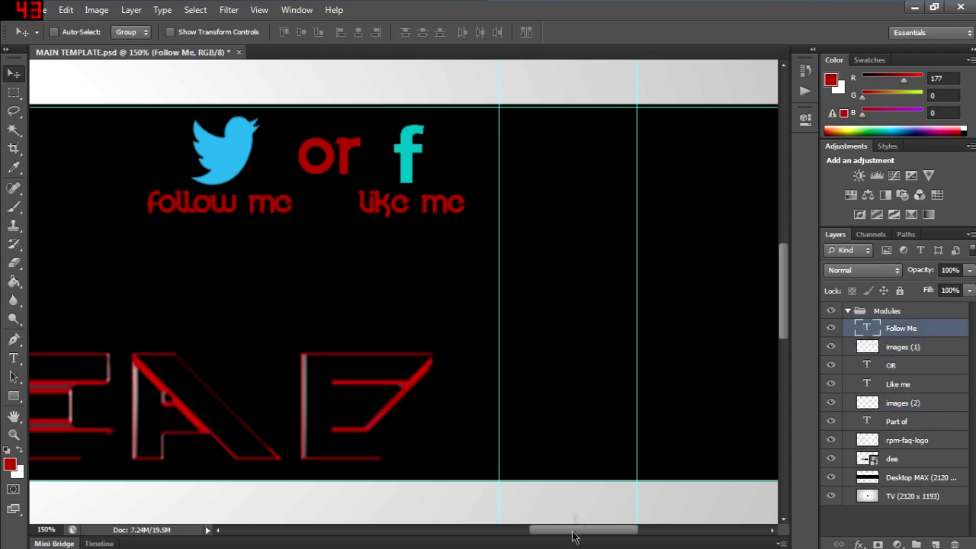
Step: Place the TNT block image "f" in the middle of the banner above the title, scaled down
text(55)
key(Return)
drag(576, 532, 568, 531)
click(891, 366)
drag(475, 288, 475, 289)
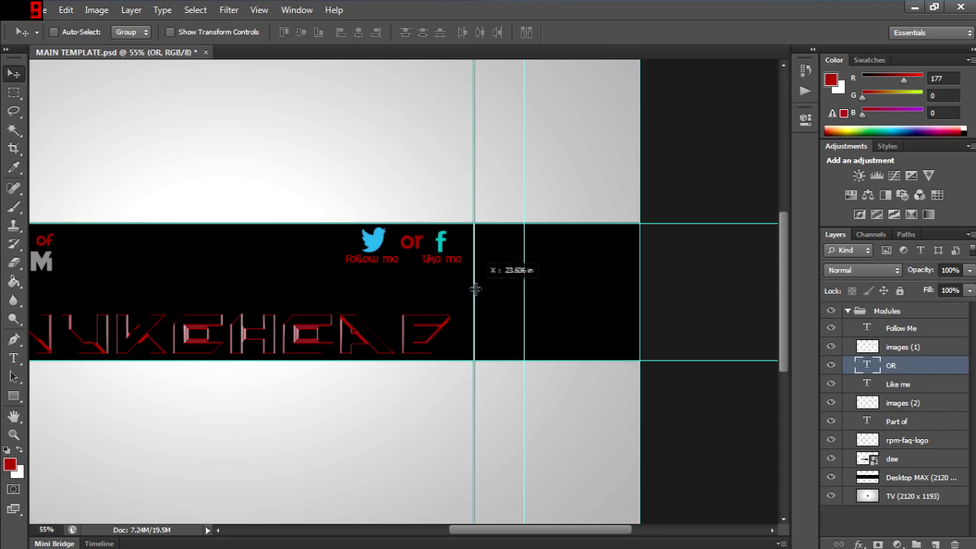
drag(511, 530, 456, 519)
click(631, 9)
drag(342, 103, 531, 283)
drag(408, 303, 422, 264)
Step: Rasterize the TNT image and delete its white background using the Magic Wand at tolerance 50
click(14, 130)
click(419, 220)
click(399, 236)
right_click(898, 372)
click(784, 196)
key(Return)
text(125)
key(Return)
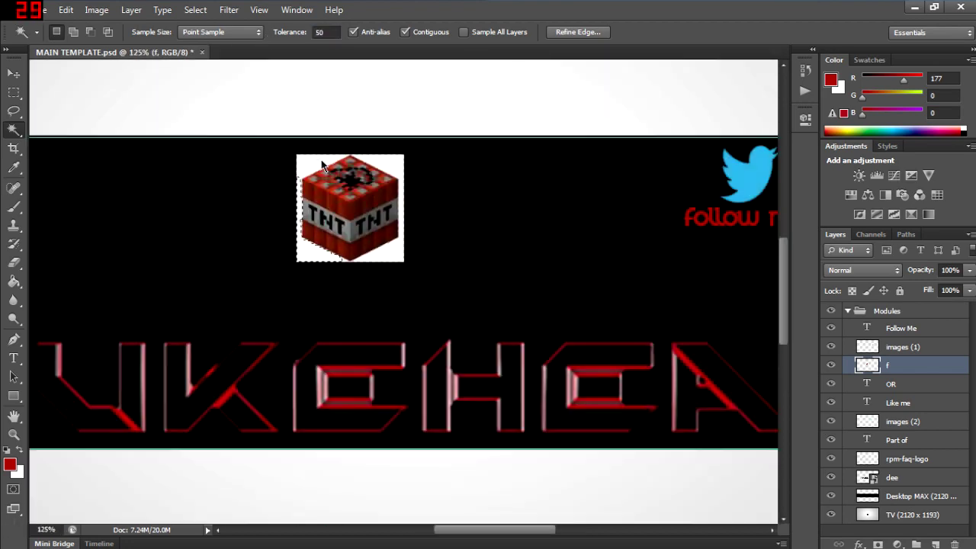
key(Delete)
Step: Clear the remaining selection and move the TNT block slightly upward
right_click(358, 170)
click(14, 75)
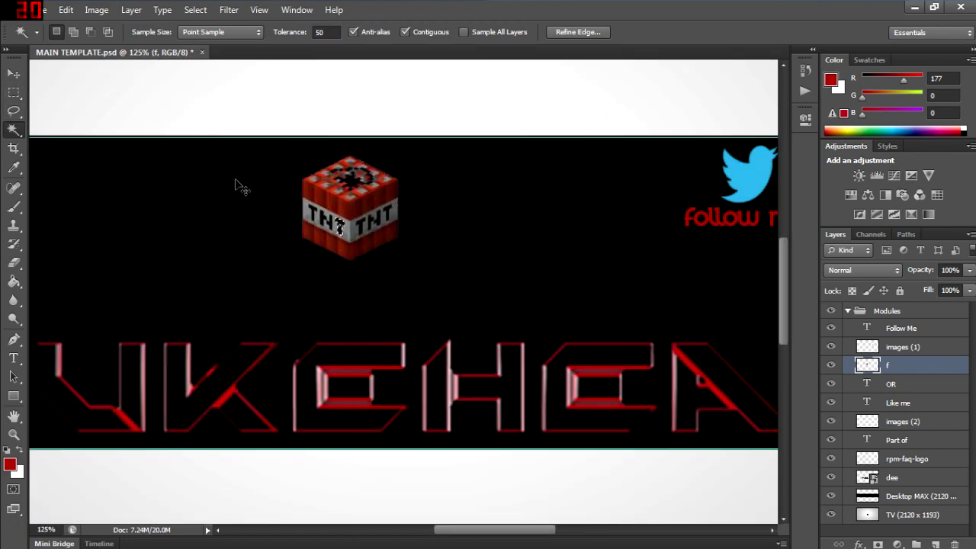
key(v)
click(14, 92)
drag(218, 129, 567, 302)
click(13, 74)
drag(346, 180, 349, 171)
Step: Place the "explosions" picture from the Pictures library over the TNT block and move its layer behind the block
click(623, 9)
click(61, 269)
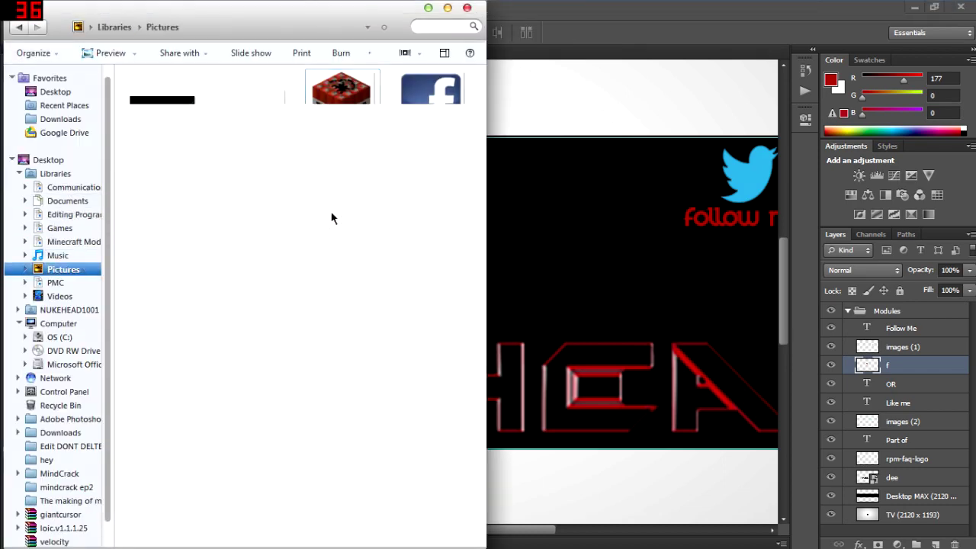
drag(165, 254, 526, 222)
drag(427, 214, 427, 225)
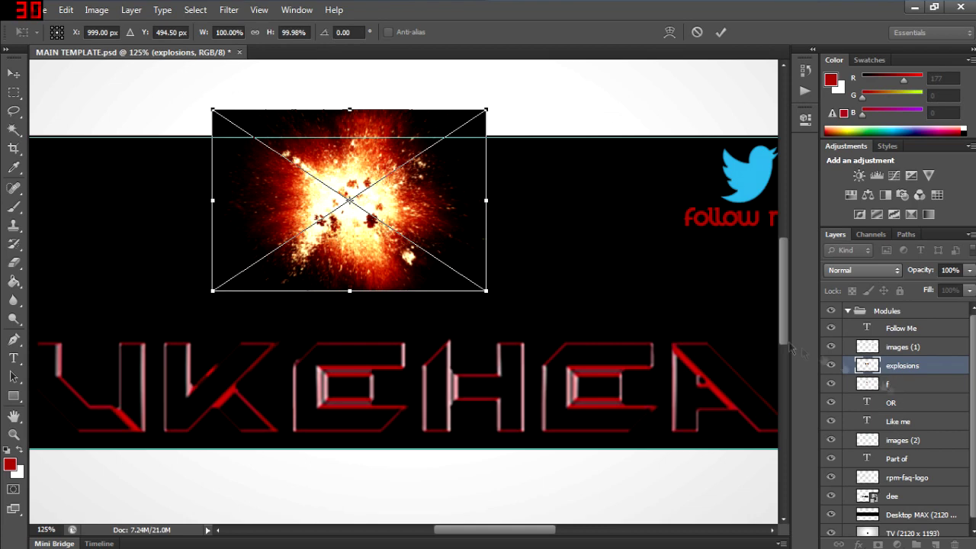
key(Return)
drag(902, 365, 893, 393)
drag(466, 268, 453, 268)
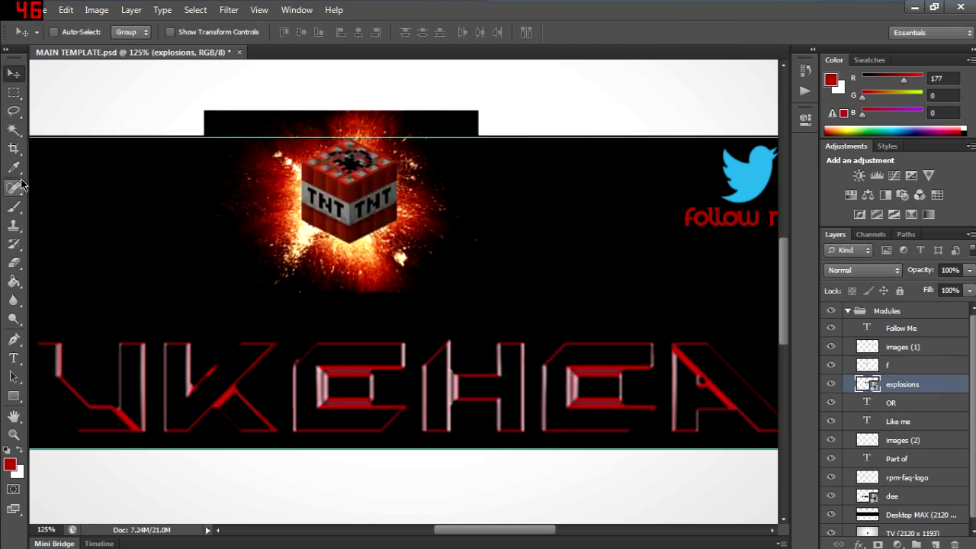
Step: Rasterize the explosion layer, fill its dark surroundings with black using the Paint Bucket, and shift the explosion slightly up
click(14, 281)
click(240, 279)
key(Return)
key(ctrl+z)
click(10, 465)
click(299, 311)
key(Return)
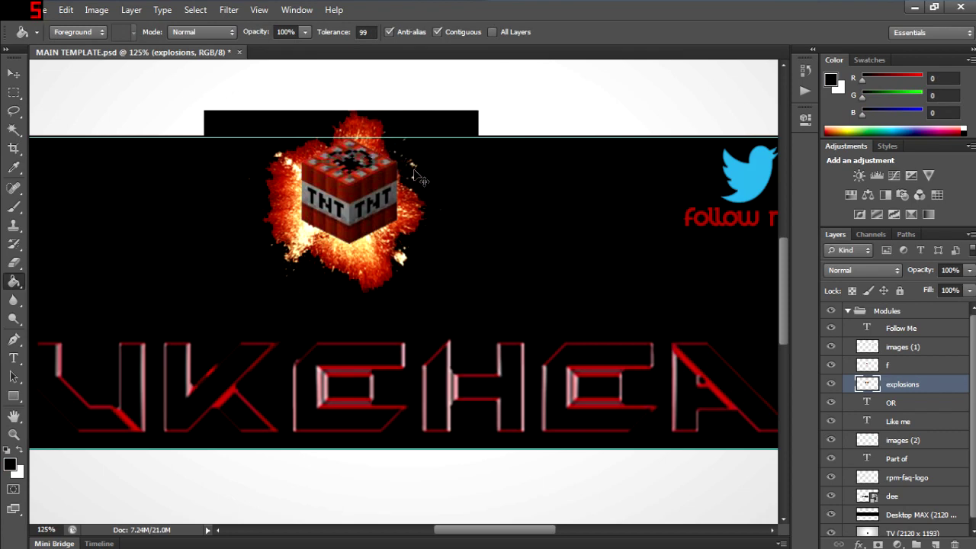
drag(399, 261, 402, 249)
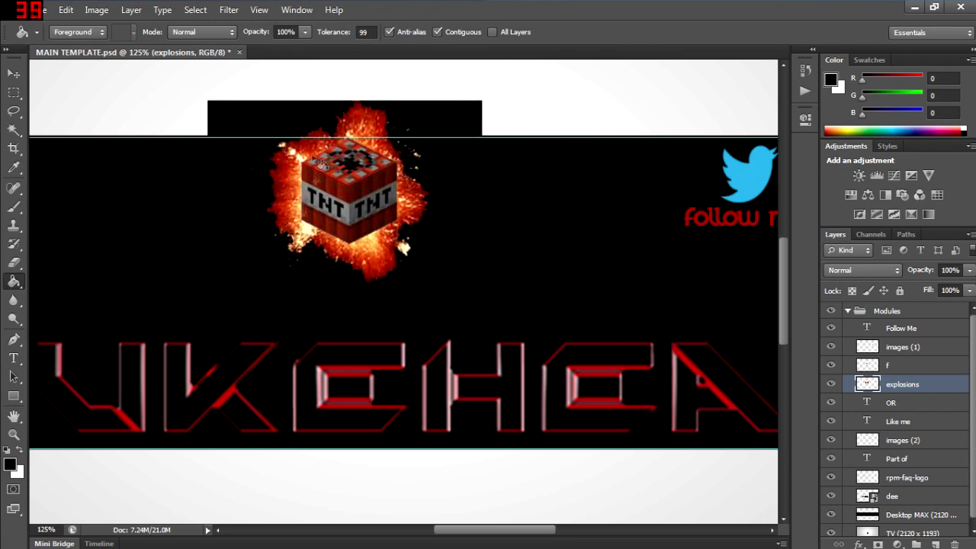
Step: Add a text box below the explosion containing "What Up Nukers"
click(13, 358)
drag(126, 259, 563, 360)
text(What Up Nukers)
Step: Recolour the "What Up Nukers" text with the red sampled from the "follow me" text
key(ctrl+a)
click(833, 81)
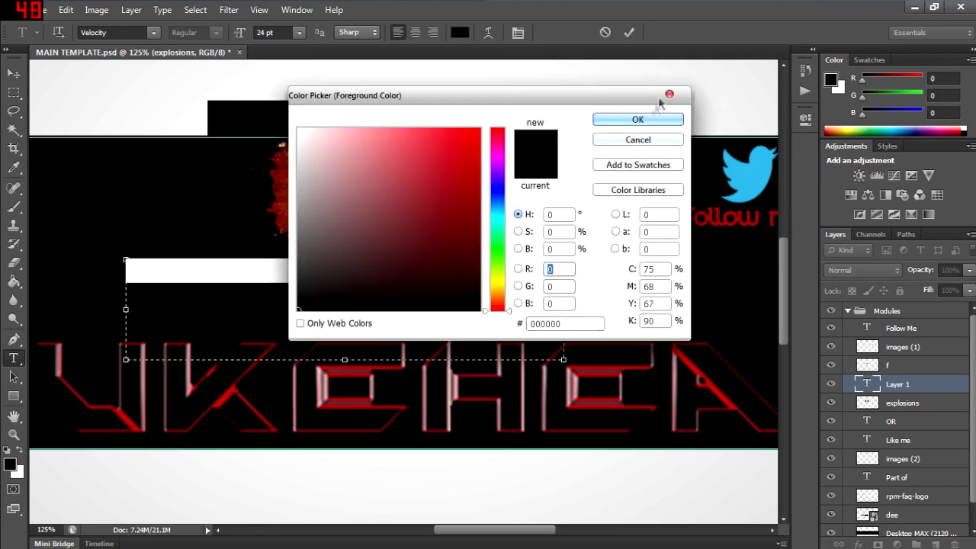
click(666, 97)
click(13, 168)
click(761, 215)
key(alt+BackSpace)
Step: Move the "What Up Nukers" text so it is centred beneath the TNT explosion
click(13, 73)
drag(277, 301, 331, 342)
key(ctrl+z)
key(Return)
click(900, 385)
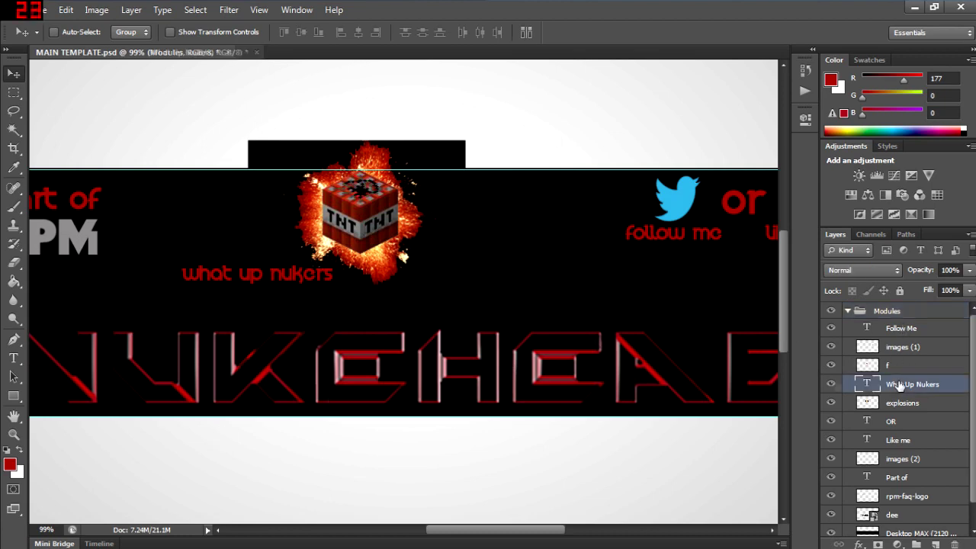
Step: Enlarge the "What Up Nukers" text to 48 pt and shift it left so it sits centred beneath the TNT explosion
click(14, 358)
click(378, 303)
click(906, 399)
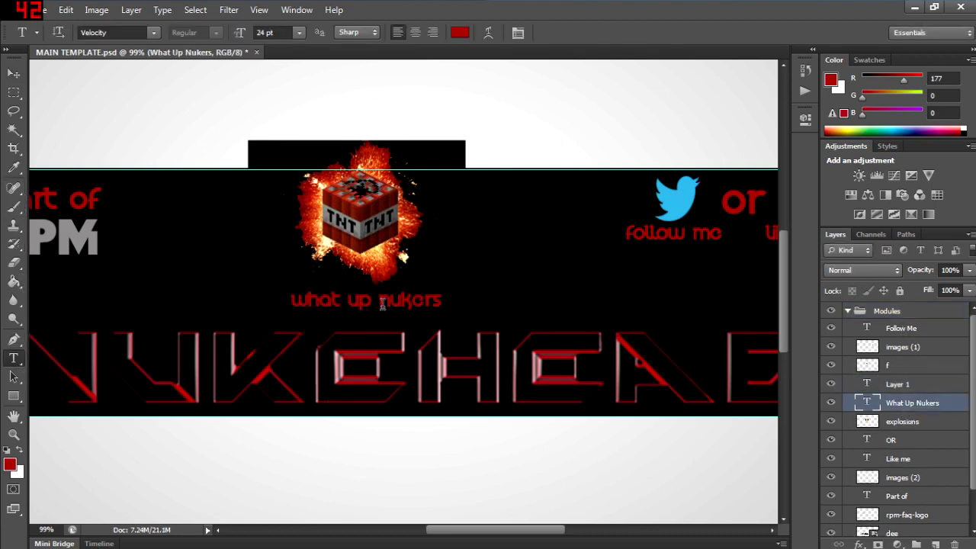
triple_click(385, 302)
click(299, 32)
click(293, 241)
click(324, 304)
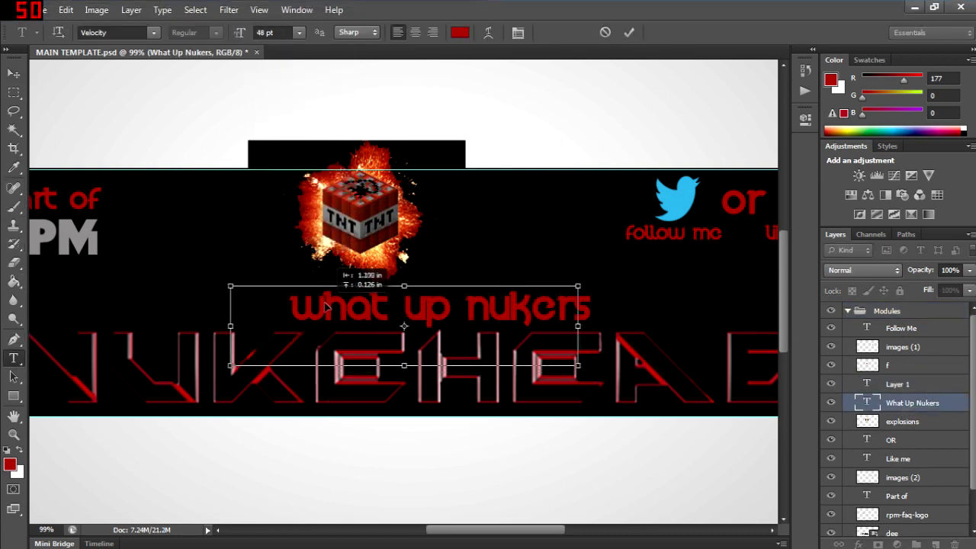
key(ctrl+Return)
Step: Select the "What Up Nukers" letters with the Magic Wand and rasterize their text layer
key(w)
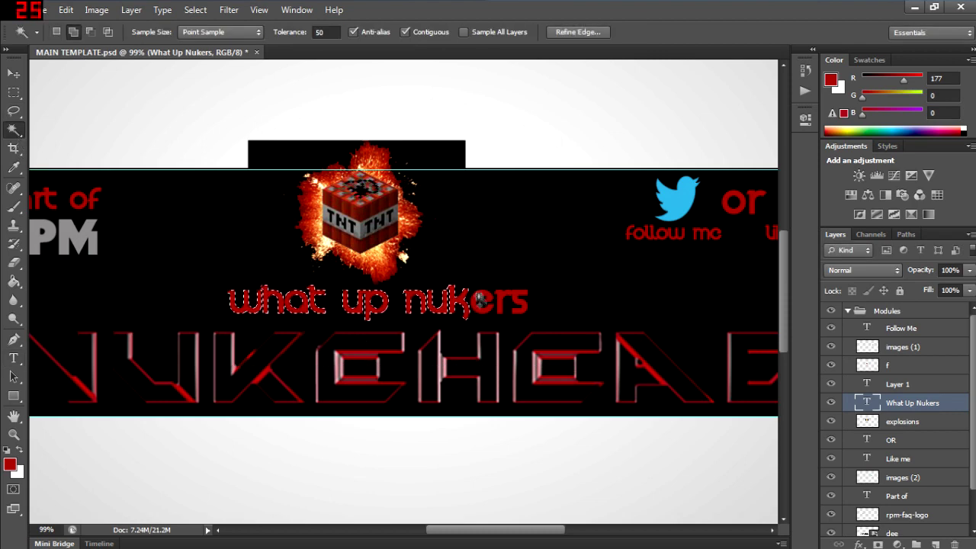
right_click(14, 283)
click(76, 279)
click(85, 32)
key(Escape)
right_click(238, 302)
right_click(913, 402)
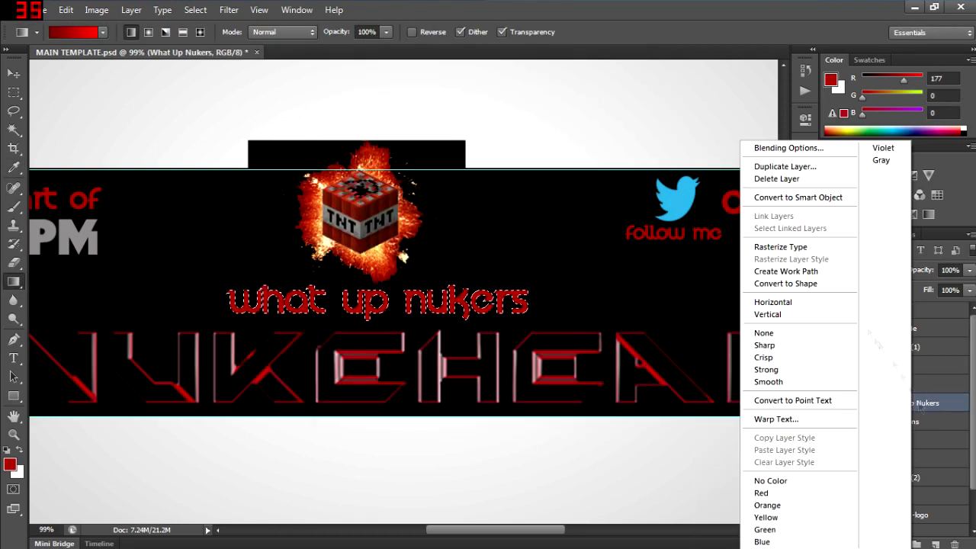
click(770, 250)
Step: Recolour the gradient's starting stop light grey, keeping red at the other end
click(74, 32)
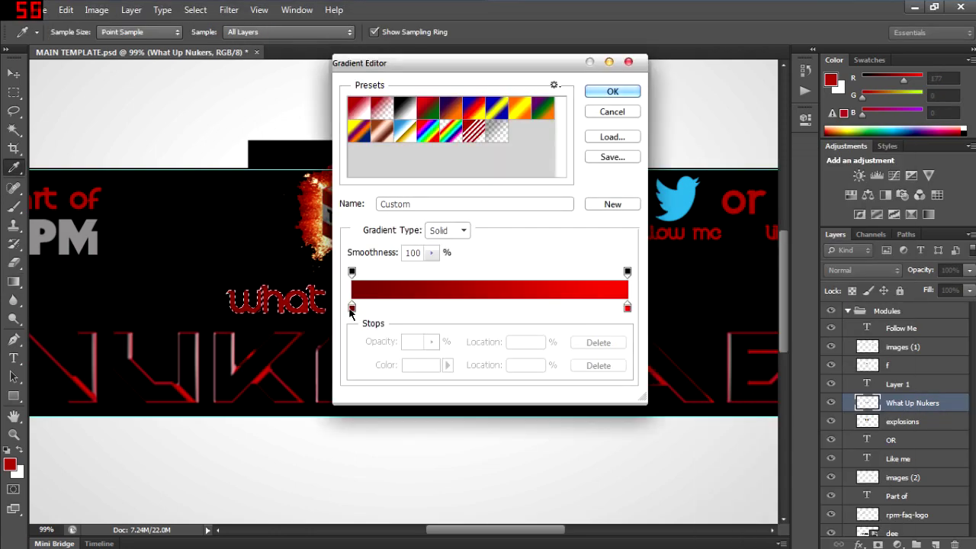
double_click(352, 308)
click(640, 121)
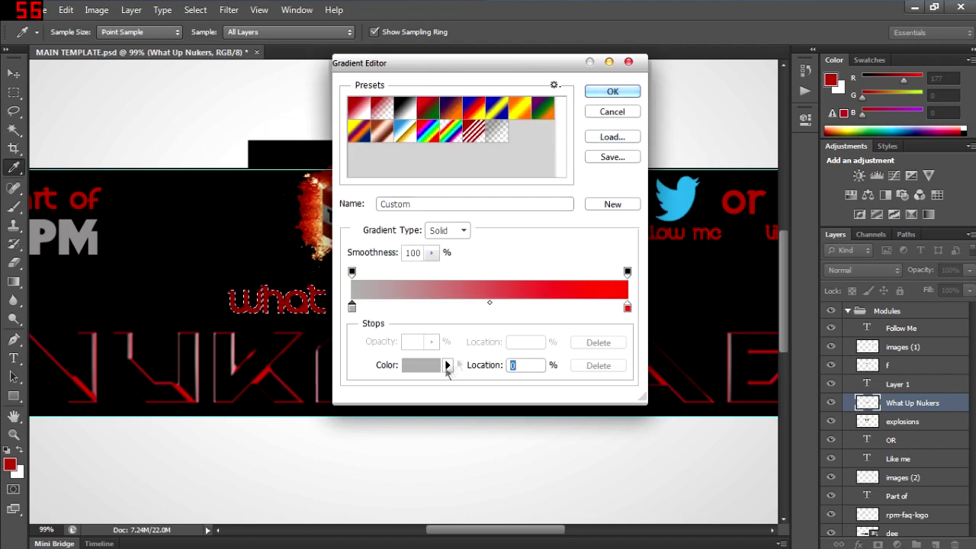
click(617, 97)
Step: Set the gradient's starting stop to red #f80000 and apply the red gradient horizontally across the selected "What Up Nukers" letters
click(84, 32)
click(352, 308)
double_click(352, 308)
drag(480, 183, 488, 146)
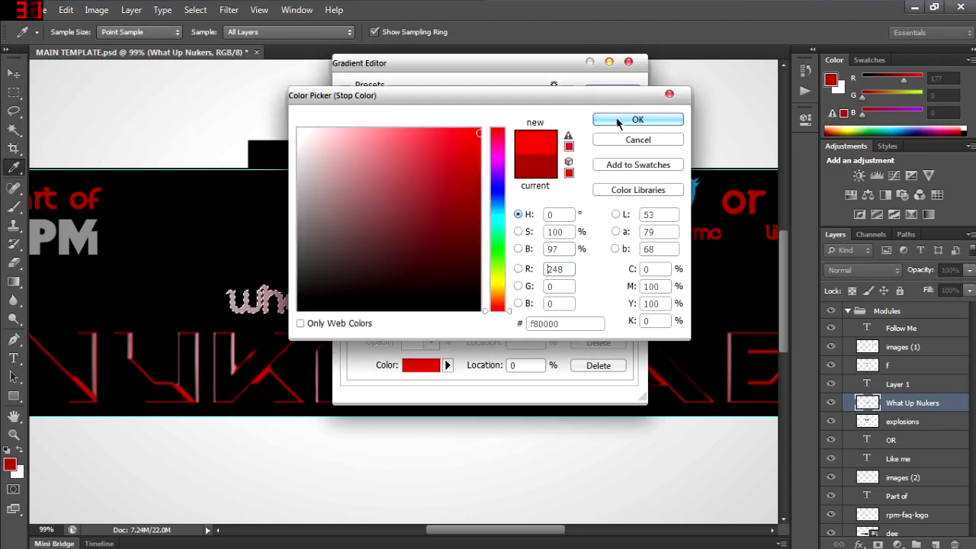
click(619, 123)
double_click(628, 310)
click(620, 124)
click(623, 307)
click(608, 95)
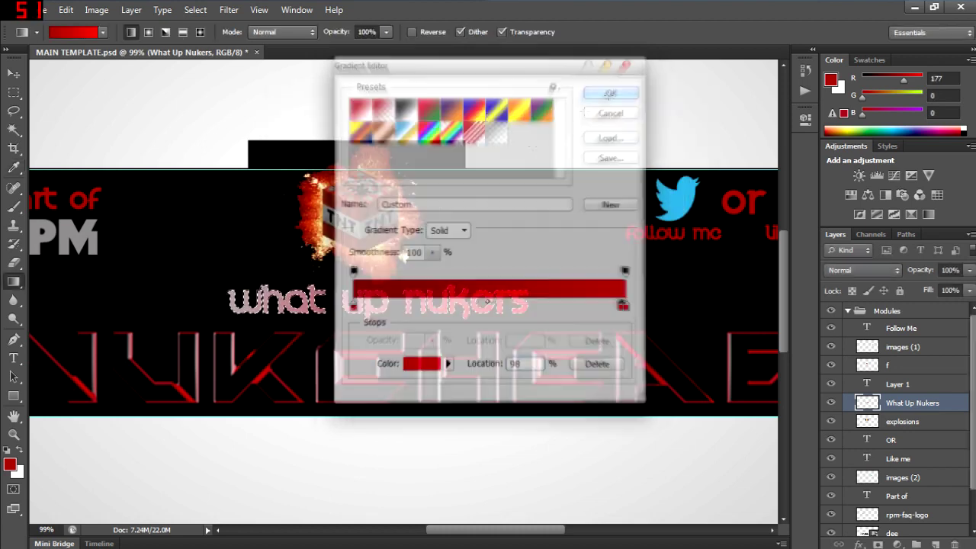
drag(204, 297, 566, 298)
right_click(231, 266)
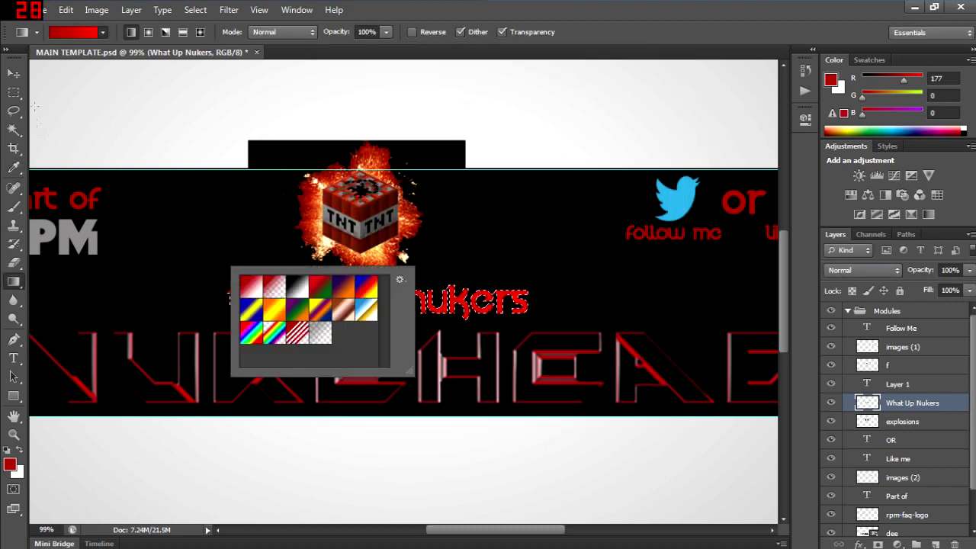
Step: Place the image "images (4)" from the folder "The making of my background" into the banner document
click(14, 74)
text(50)
key(Return)
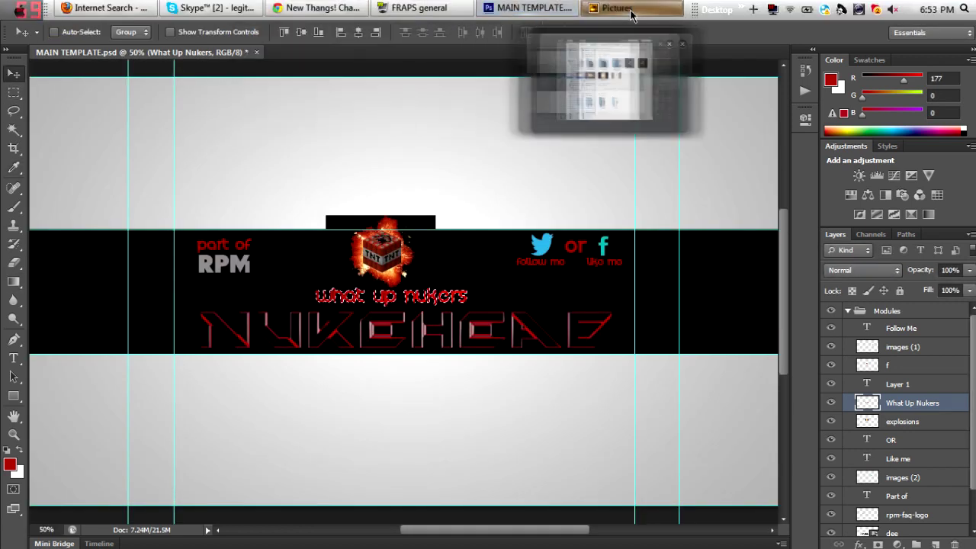
click(579, 11)
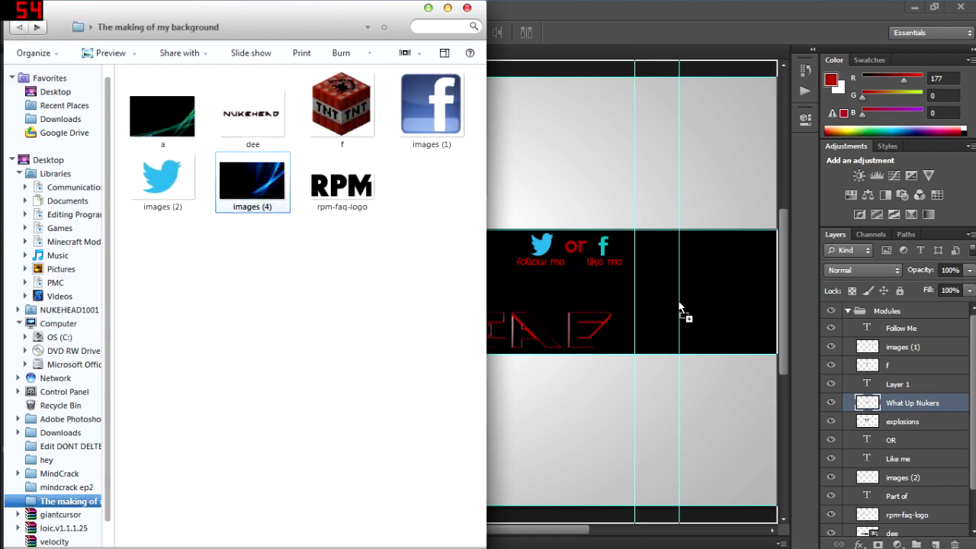
drag(679, 307, 678, 307)
drag(436, 303, 574, 305)
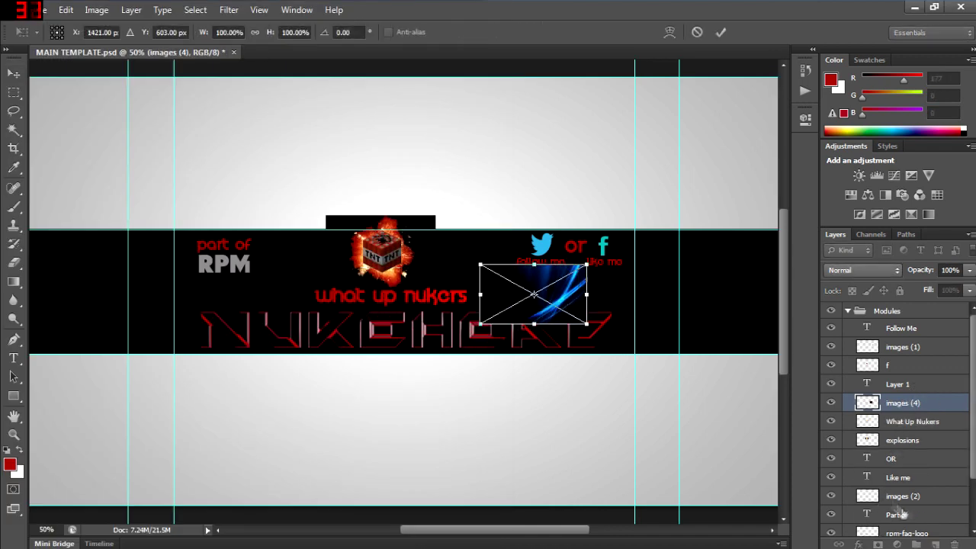
Step: Enlarge the blue swirl image so it covers the right part of the banner strip
drag(972, 438, 972, 485)
drag(588, 265, 787, 202)
drag(626, 256, 606, 284)
drag(446, 231, 377, 204)
drag(491, 294, 491, 305)
Step: Move the "images (4)" layer below the "dee" layer and align the blue swirl with the canvas's right edge
drag(894, 356, 908, 519)
mouse_move(706, 311)
mouse_down()
mouse_move(456, 329)
mouse_move(704, 310)
mouse_up()
drag(519, 530, 561, 530)
drag(465, 334, 468, 333)
drag(563, 530, 523, 529)
Step: Place the green swirl image "a" from the same folder and move it towards the left part of the banner
mouse_move(507, 6)
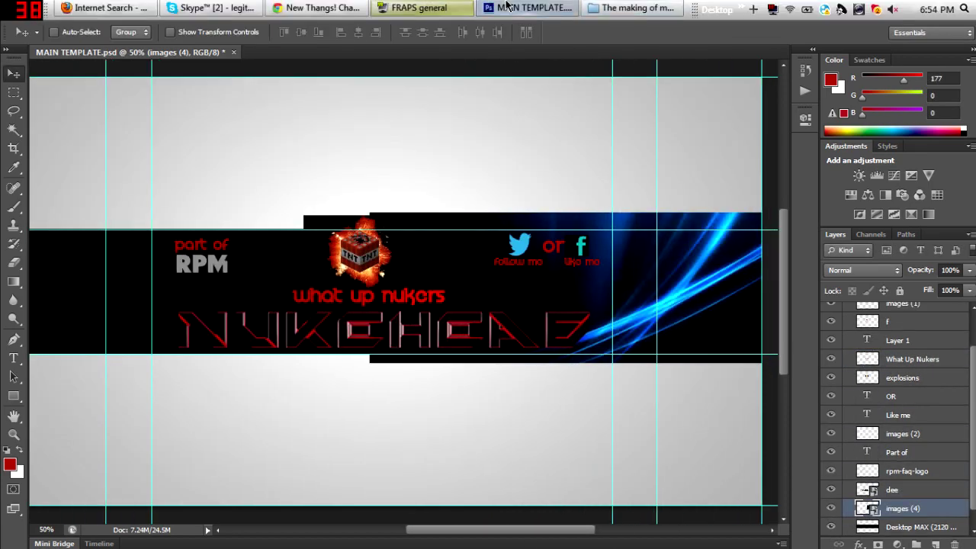
click(632, 7)
drag(163, 115, 579, 294)
drag(416, 297, 315, 281)
Step: Scale image "a" to about 428.5% wide by 276.4% high, rotate it about 152°, and position it over the banner's left part
drag(251, 248, 2, 151)
drag(234, 251, 272, 306)
drag(443, 206, 464, 197)
drag(468, 189, 176, 315)
drag(218, 314, 356, 320)
drag(603, 373, 705, 259)
drag(497, 270, 446, 252)
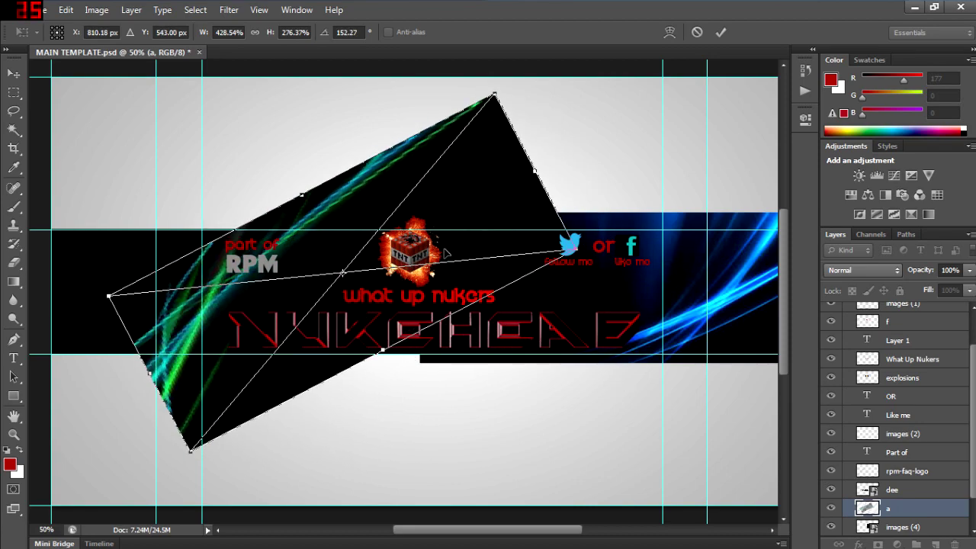
key(Return)
Step: Add a text box above the banner strip containing "thanks guys for watching" and "also I HATE TV!!!!!!!!!!!!!!"
text(20)
key(Return)
click(14, 357)
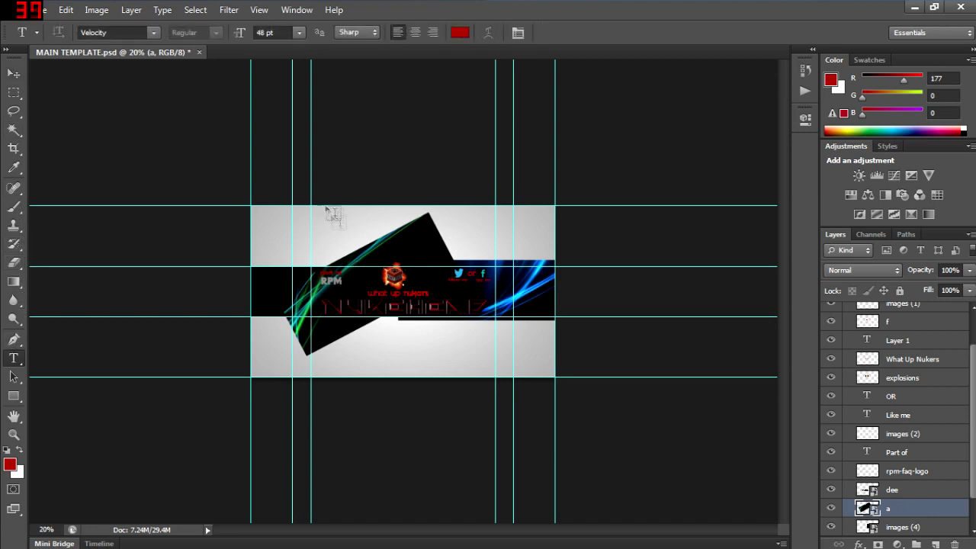
drag(321, 206, 448, 260)
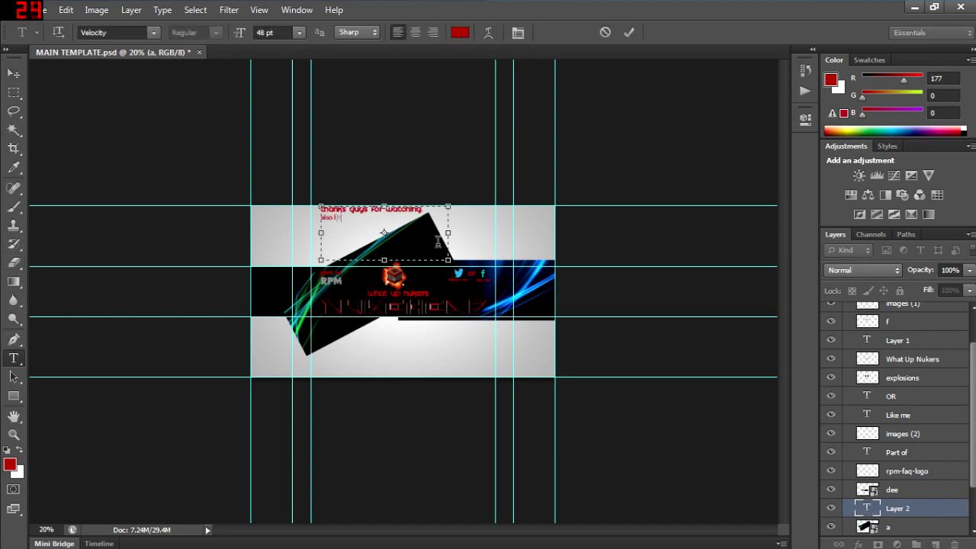
Step: Set the thank-you text's size to 72 pt and move its text box to the right above the banner strip
right_click(437, 242)
click(470, 247)
click(299, 32)
click(298, 274)
drag(393, 232, 437, 235)
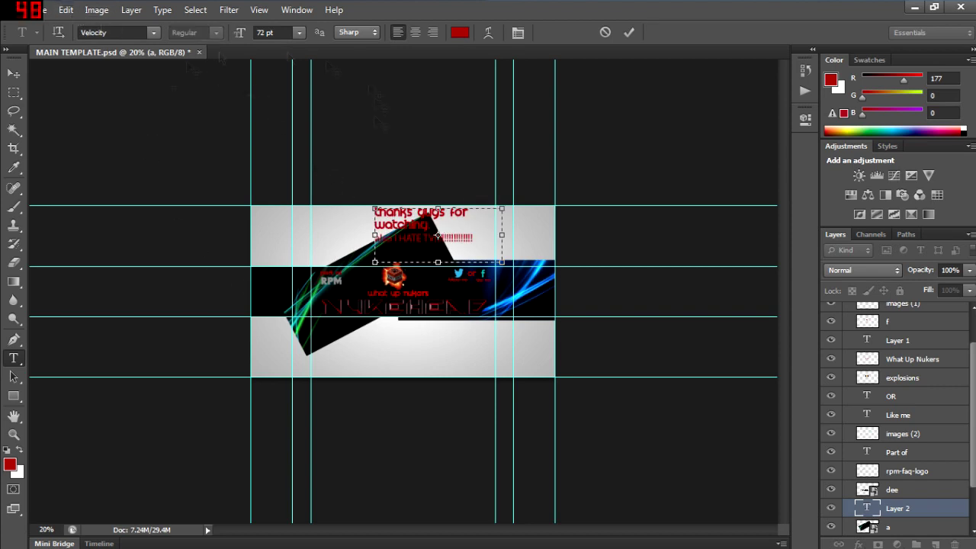
text(40)
key(Return)
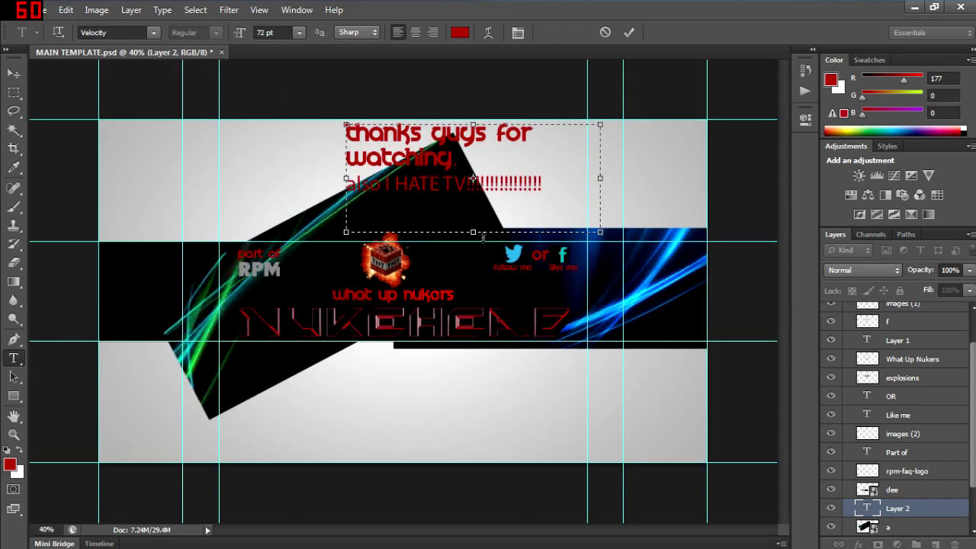
drag(972, 412, 973, 452)
click(900, 473)
drag(337, 254, 317, 252)
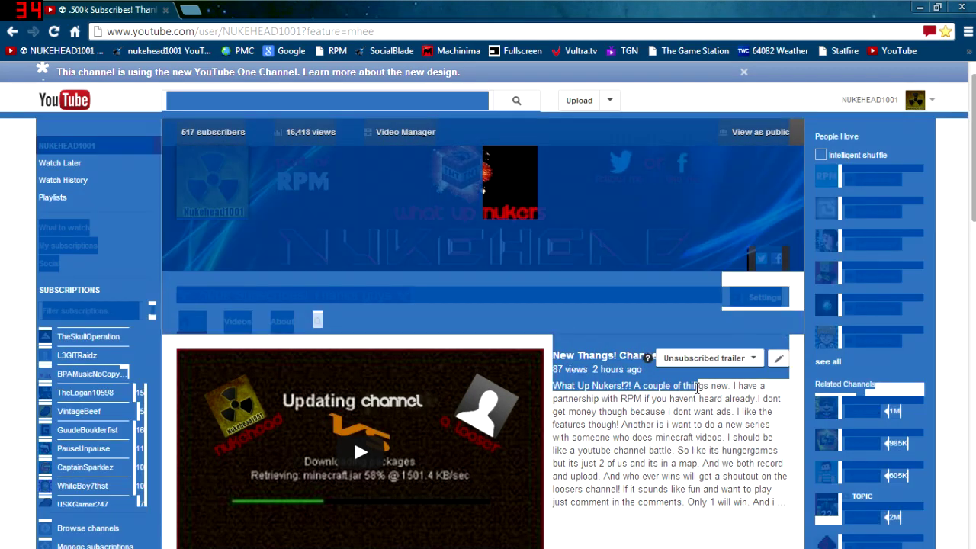
Step: In the browser, search YouTube for "I LOVE YOU NUKERS" followed by a long row of exclamation marks
text(I LOVE YOU NUKERS~~)
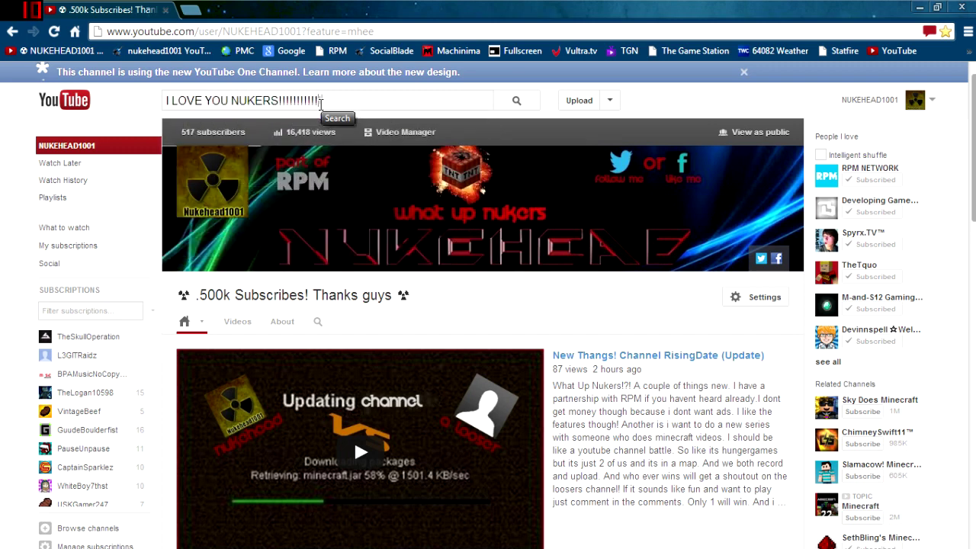
text(!!!!!!!!!!)
key(Return)
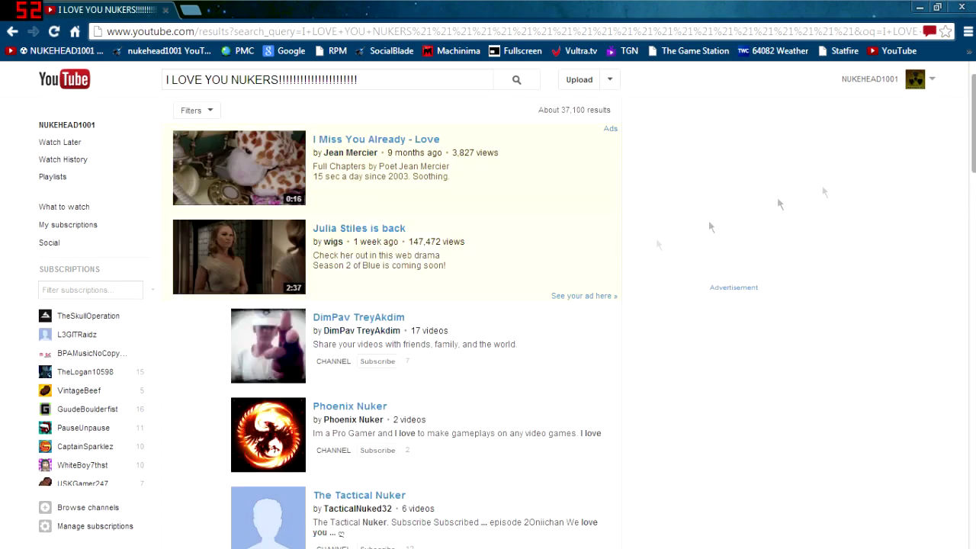
Step: Open the channel listed below the "Nuker Power" playlist in the results and start a comment in its comments section
middle_click(945, 186)
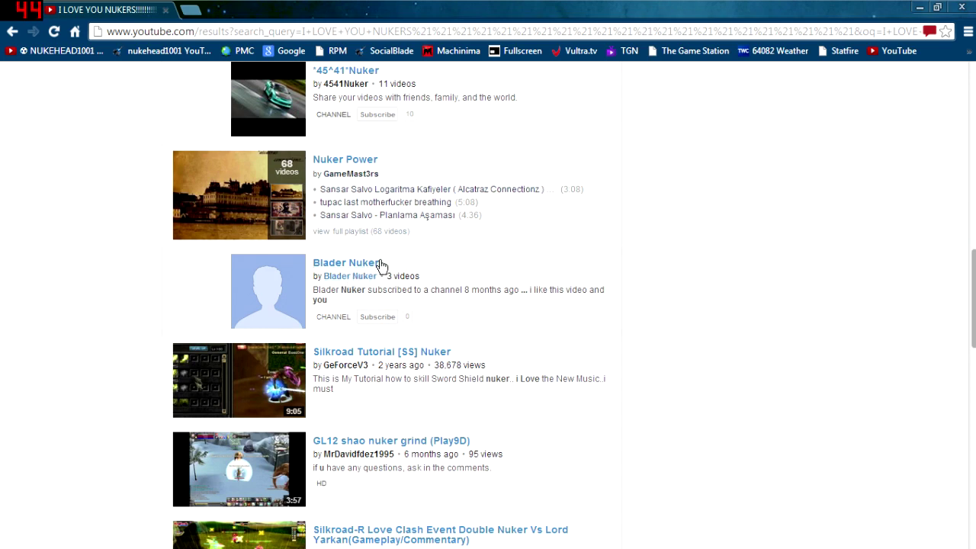
click(381, 264)
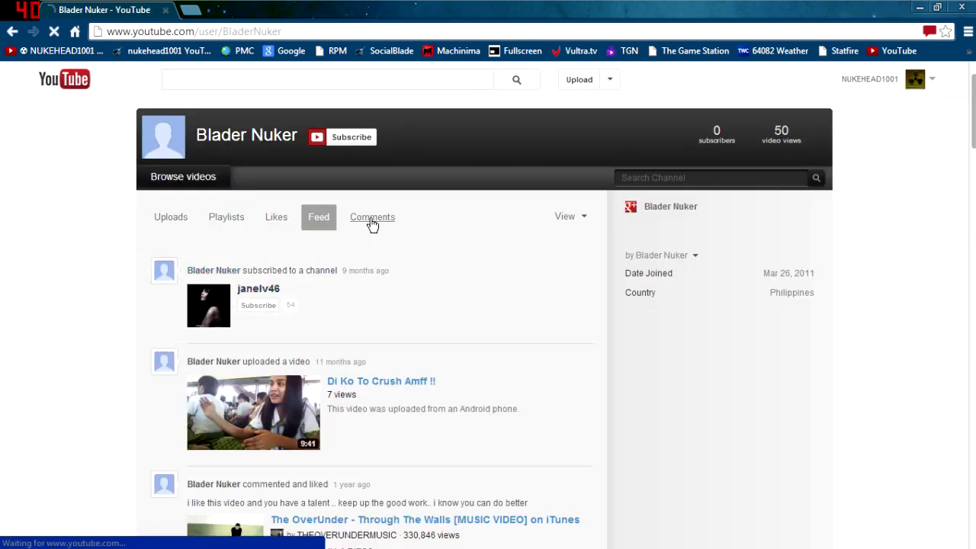
click(372, 218)
click(363, 250)
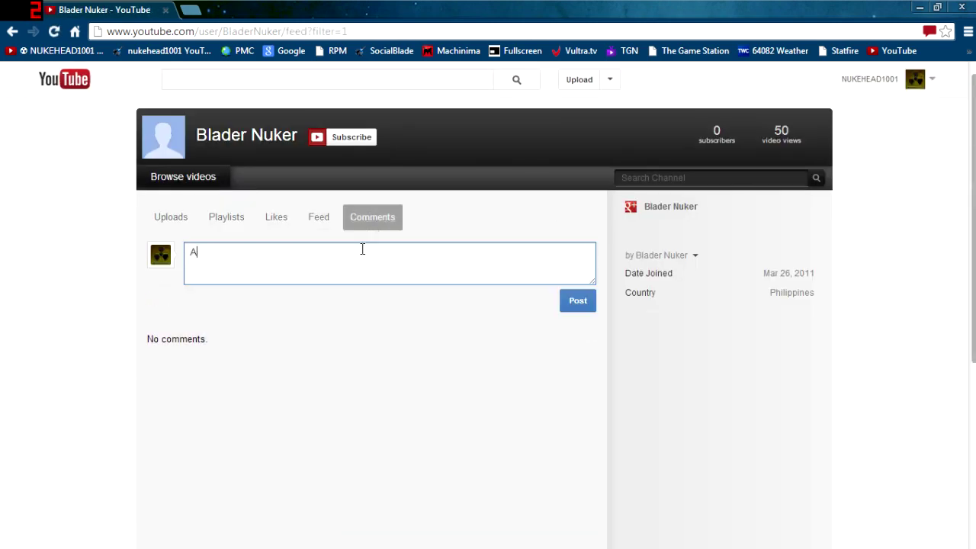